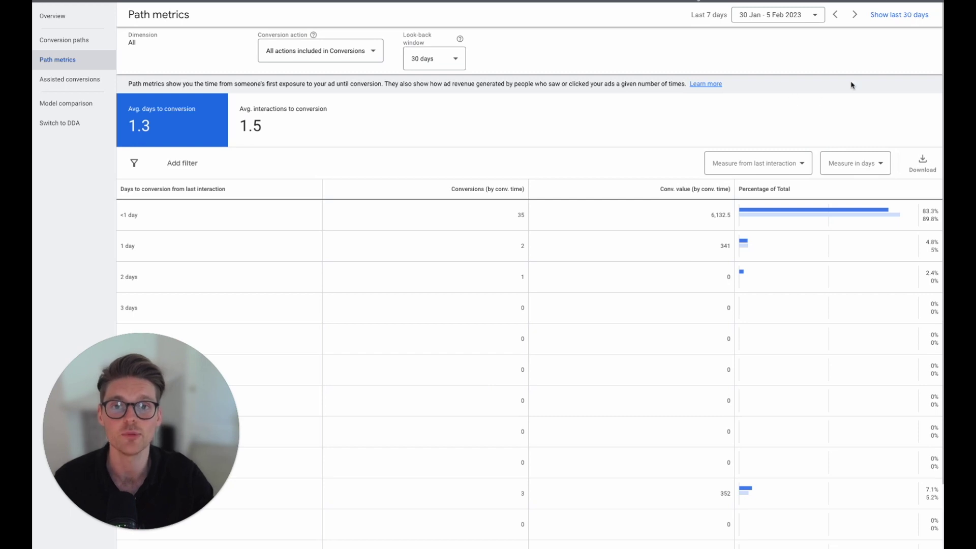
- Open the account tools list, close it, and scroll over the Path metrics report
left_click(695, 1)
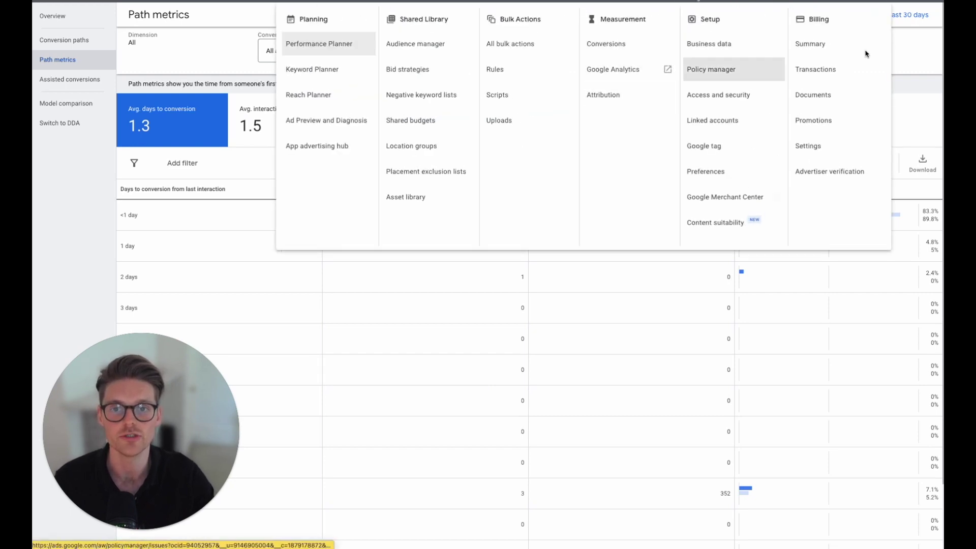
left_click(913, 49)
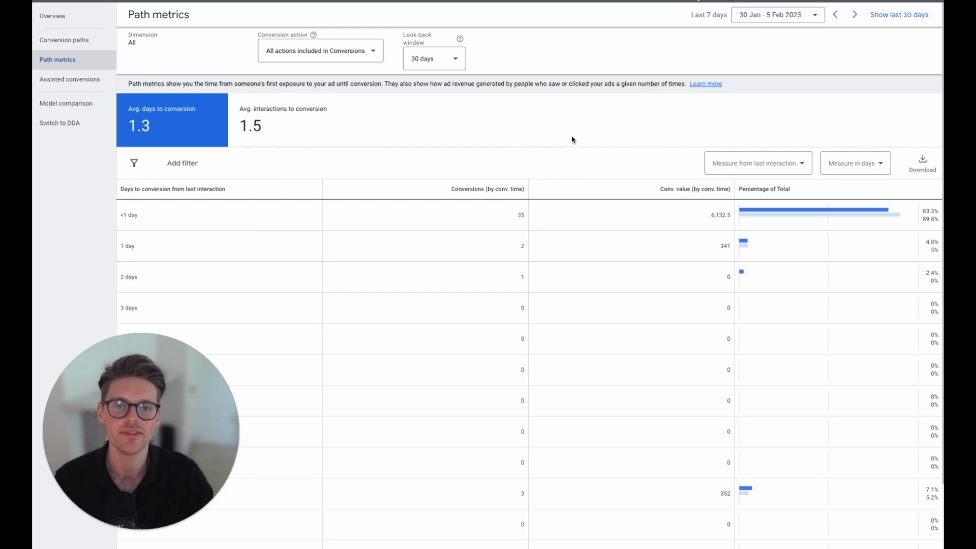
scroll(480, 127, "down", 1)
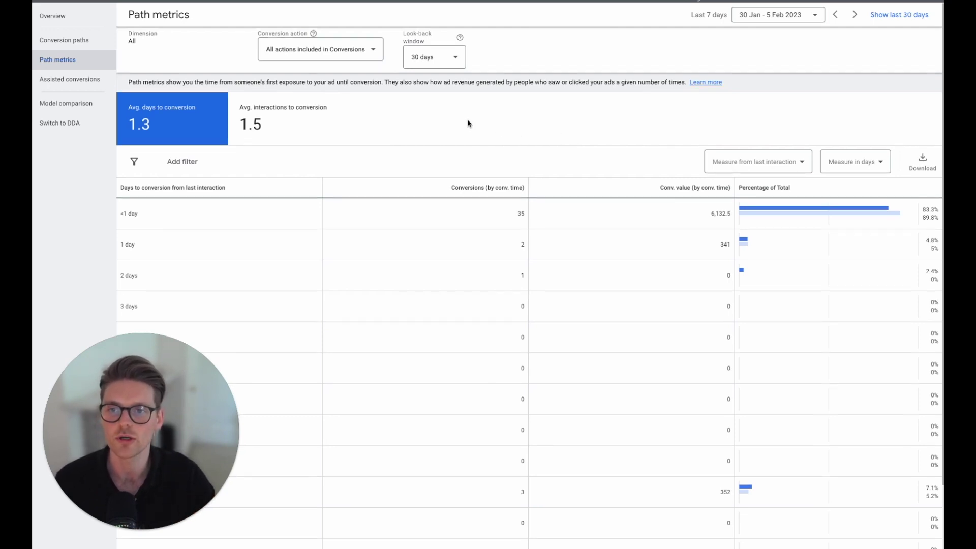
scroll(396, 101, "up", 1)
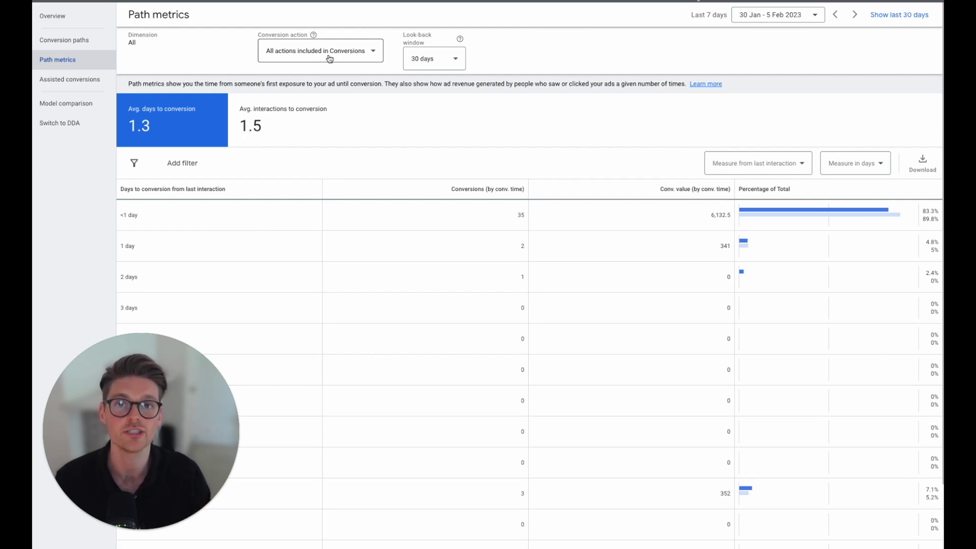
- Show the look-back window options of 30, 60 and 90 days
left_click(437, 60)
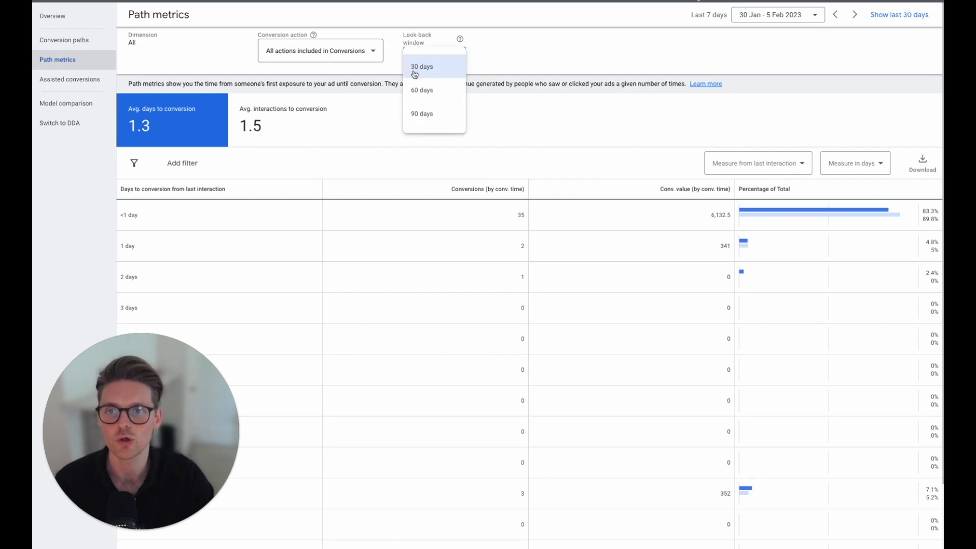
left_click(781, 30)
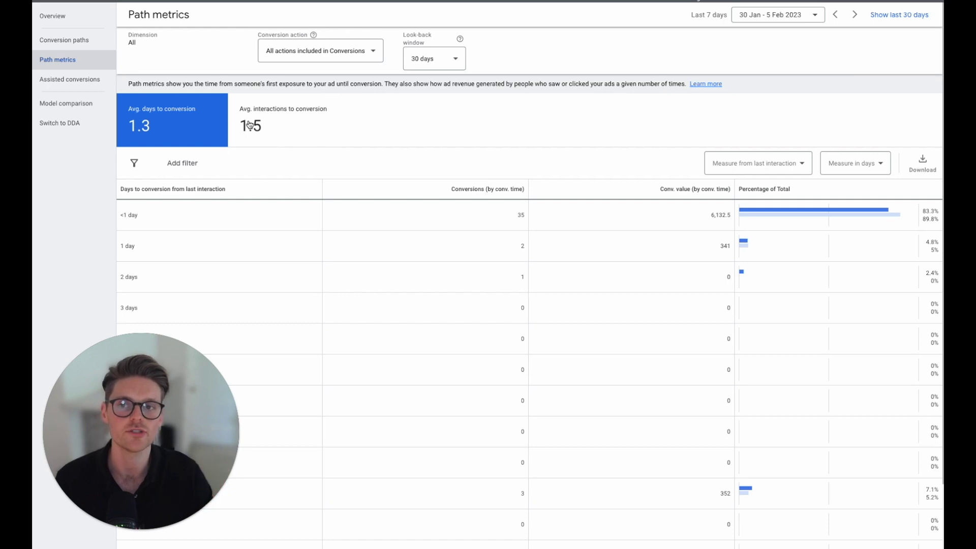
left_click(425, 58)
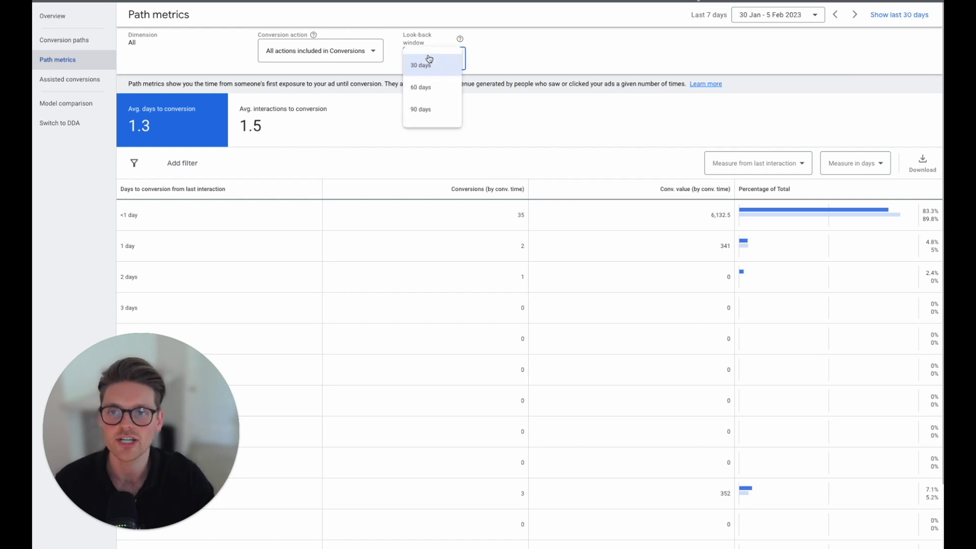
- Set the look-back window to 90 days and switch the range to the last 30 days
left_click(436, 114)
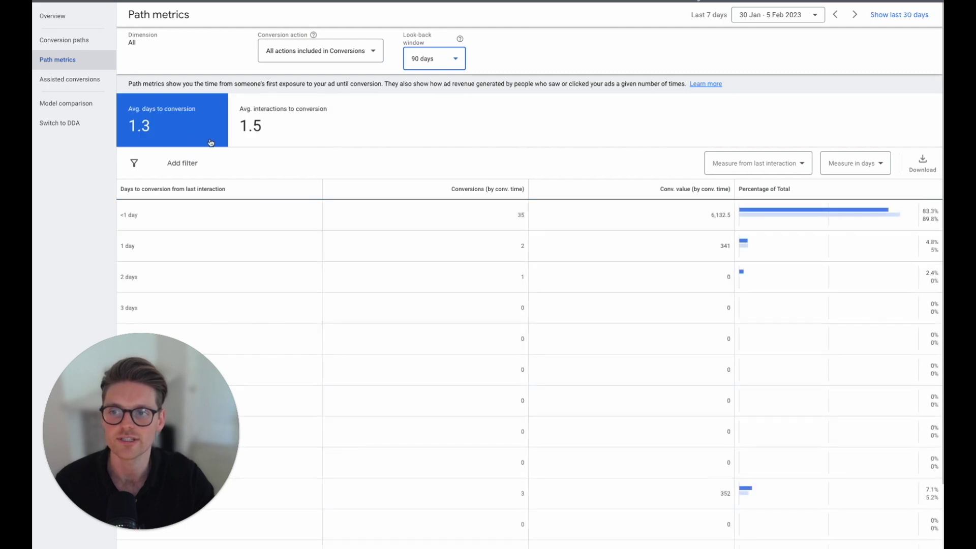
left_click(747, 16)
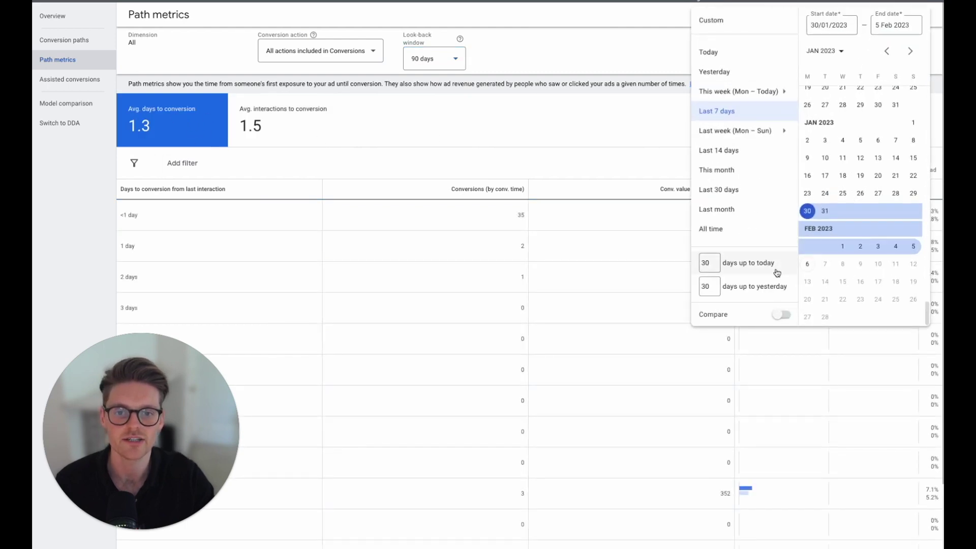
left_click(709, 286)
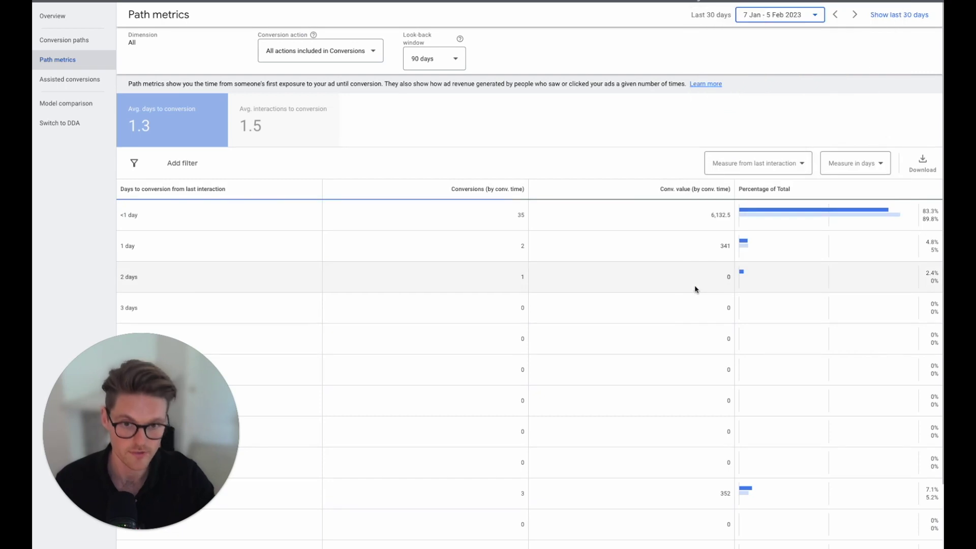
- Change the date range to the last 90 days up to yesterday (8 Nov 2022 – 5 Feb 2023)
left_click(762, 18)
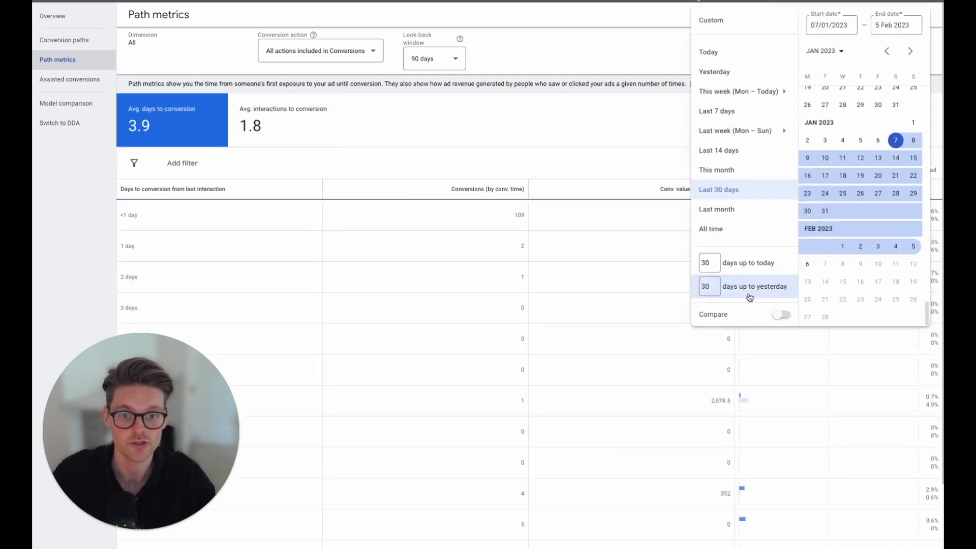
left_click(711, 289)
double_click(707, 287)
type("90")
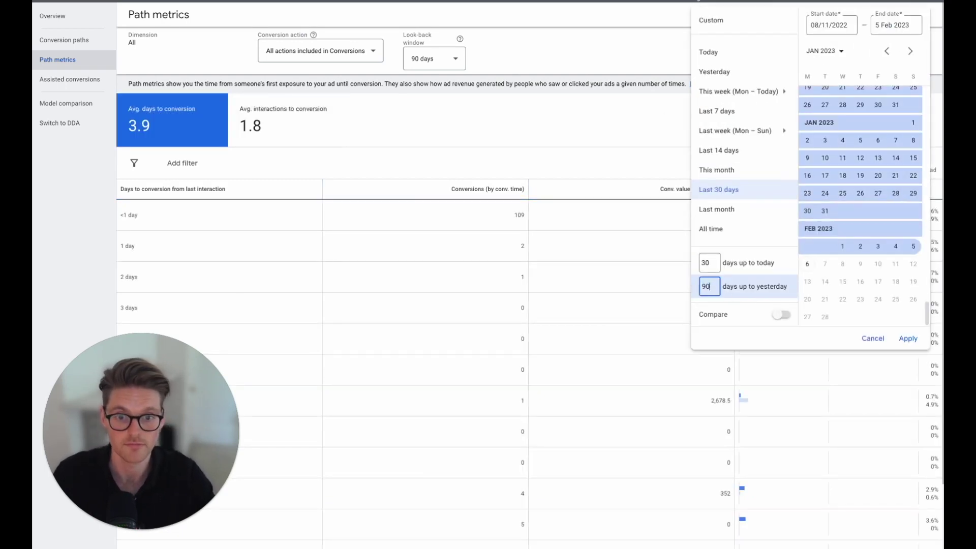
key("Return")
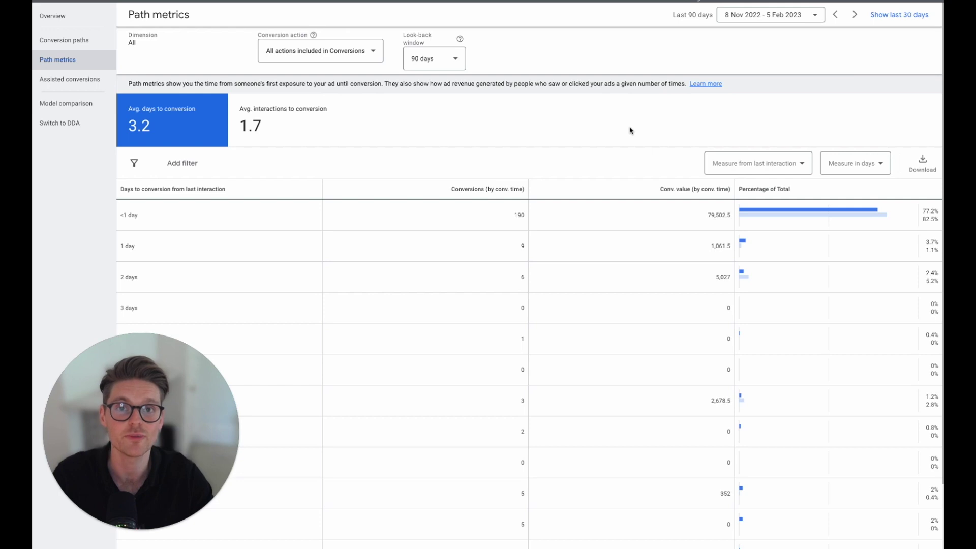
left_click(749, 159)
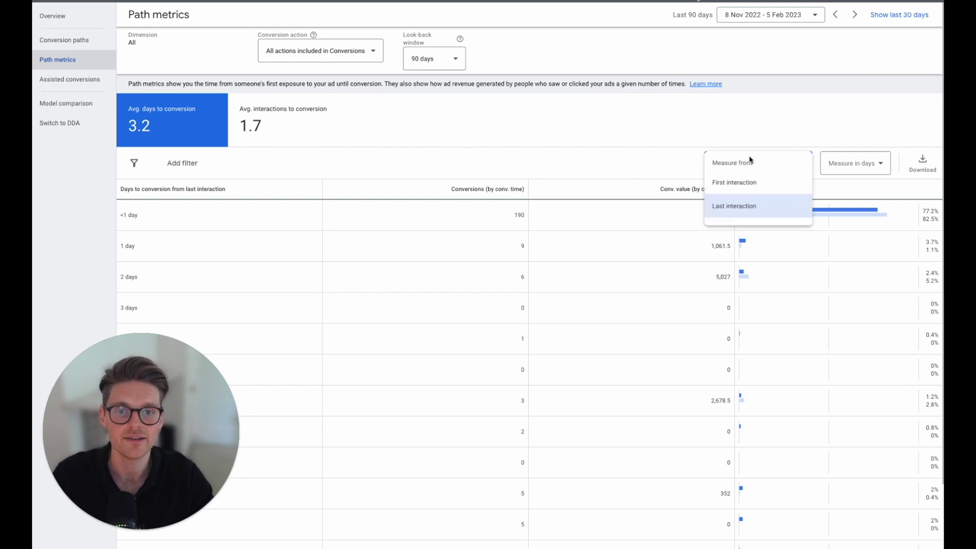
- Try first interaction, then revert to a 30-day look-back, last interaction and last 7 days
left_click(734, 184)
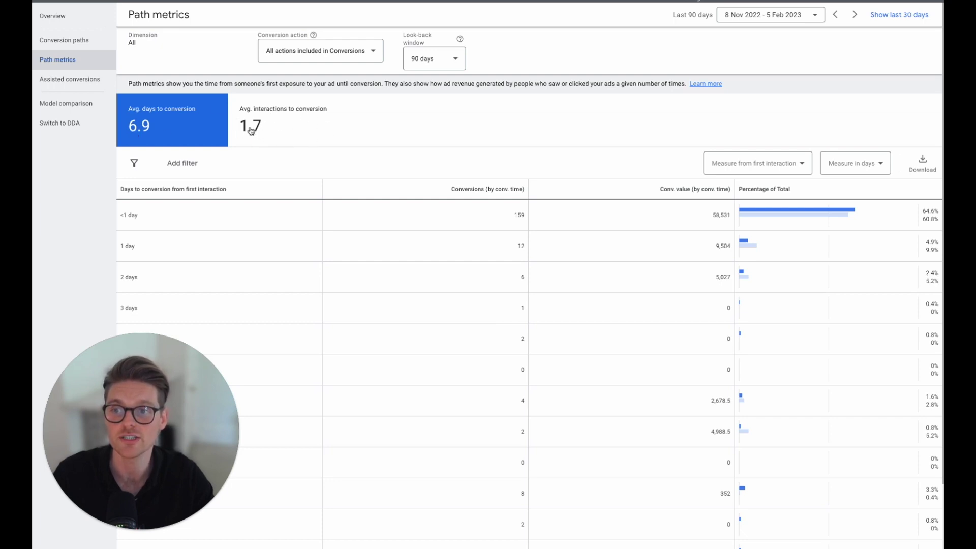
left_click(441, 58)
left_click(438, 67)
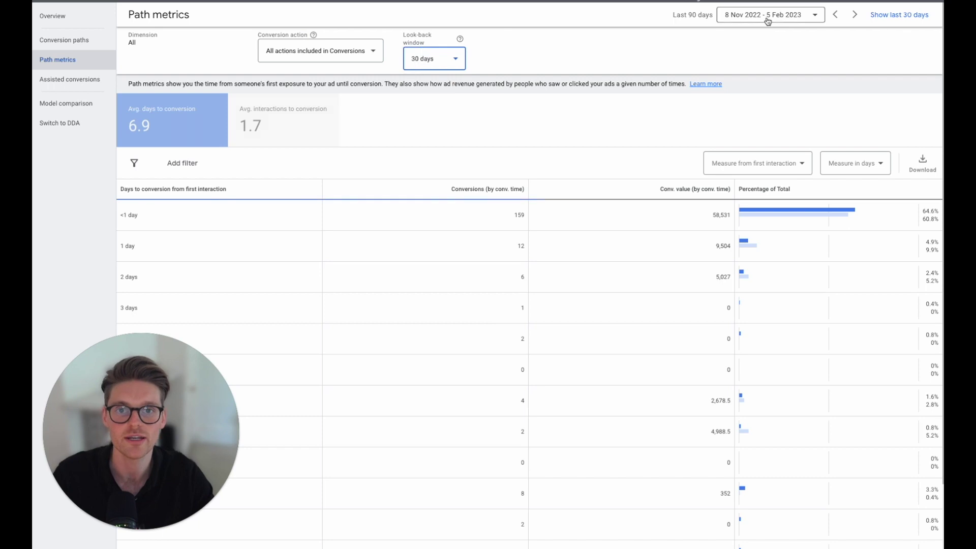
left_click(775, 165)
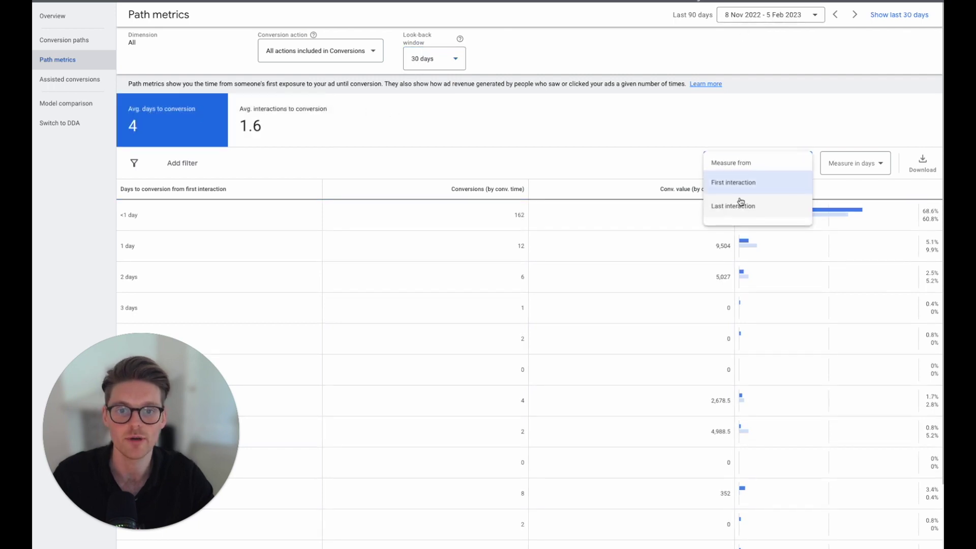
left_click(733, 204)
left_click(784, 16)
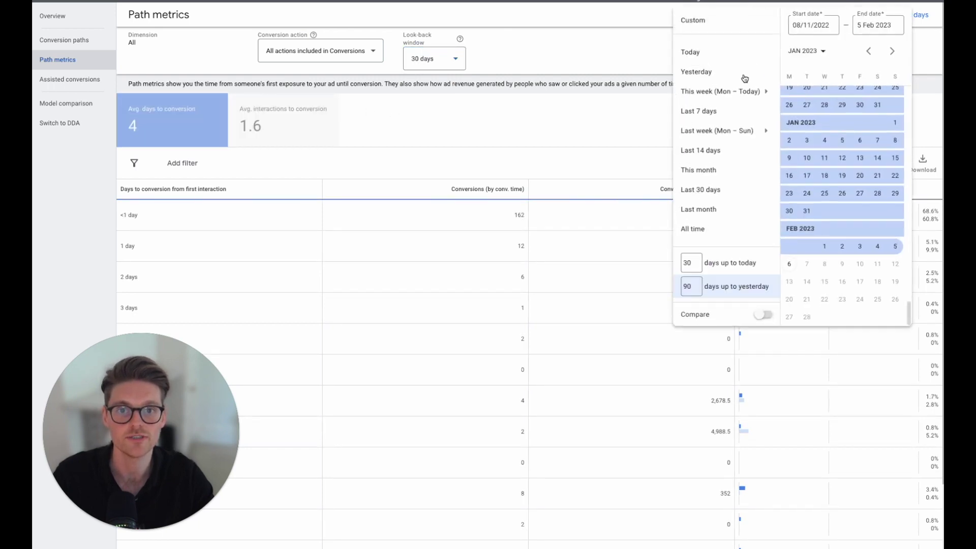
left_click(700, 112)
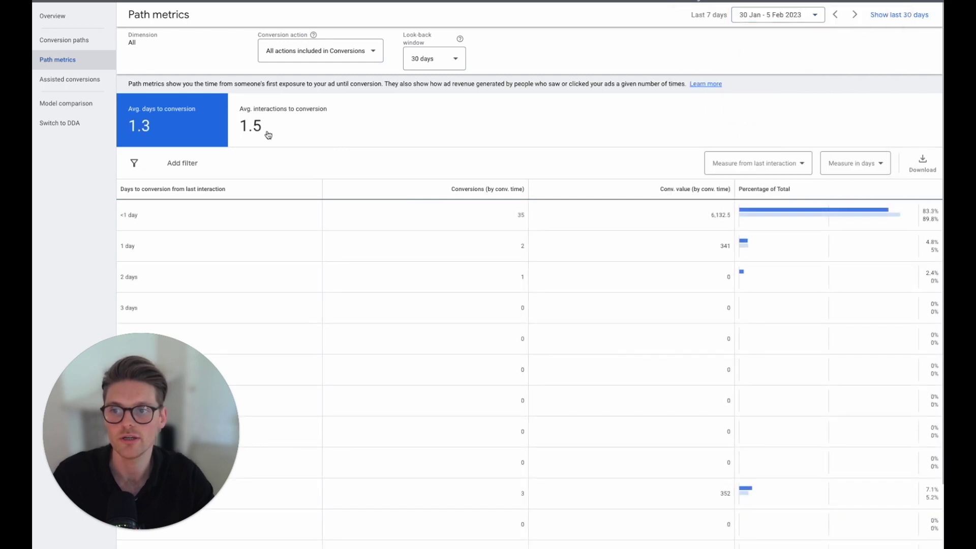
- Set a 90-day look-back and last-90-days range, measured from first interaction
left_click(438, 59)
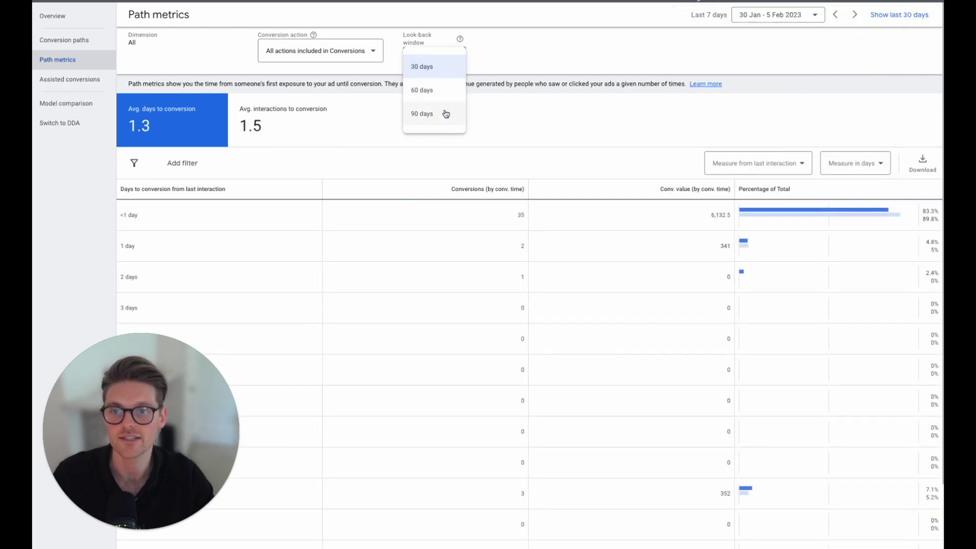
left_click(446, 114)
left_click(777, 15)
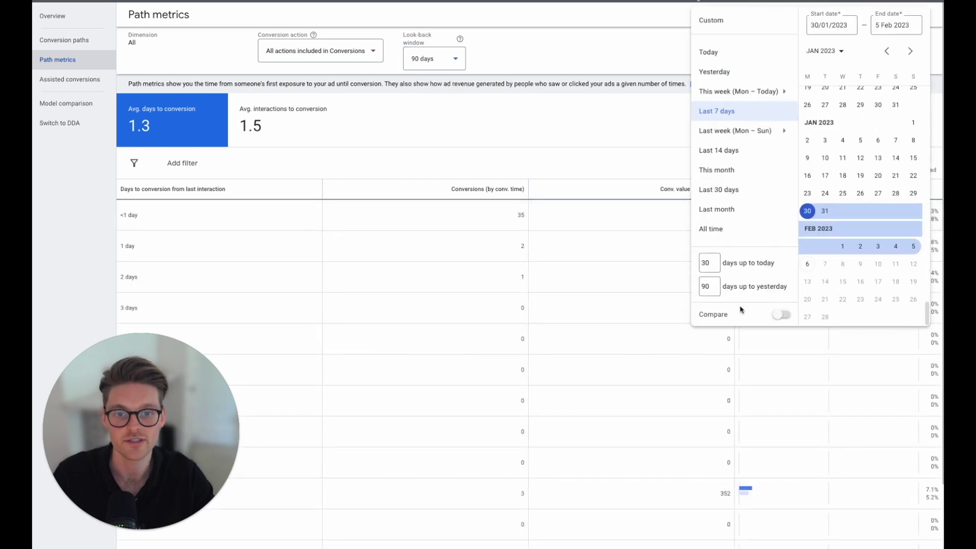
left_click(716, 291)
type("90")
key("Return")
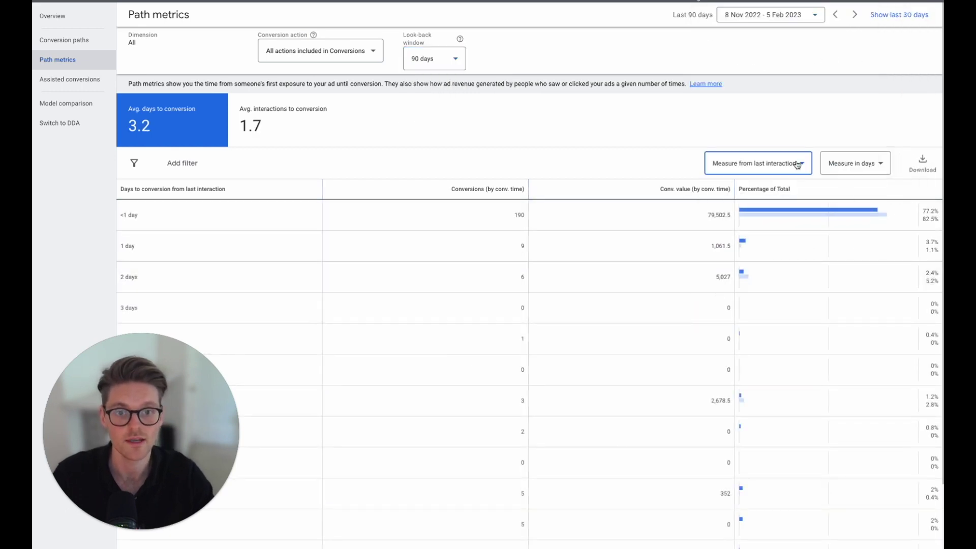
left_click(796, 163)
left_click(743, 189)
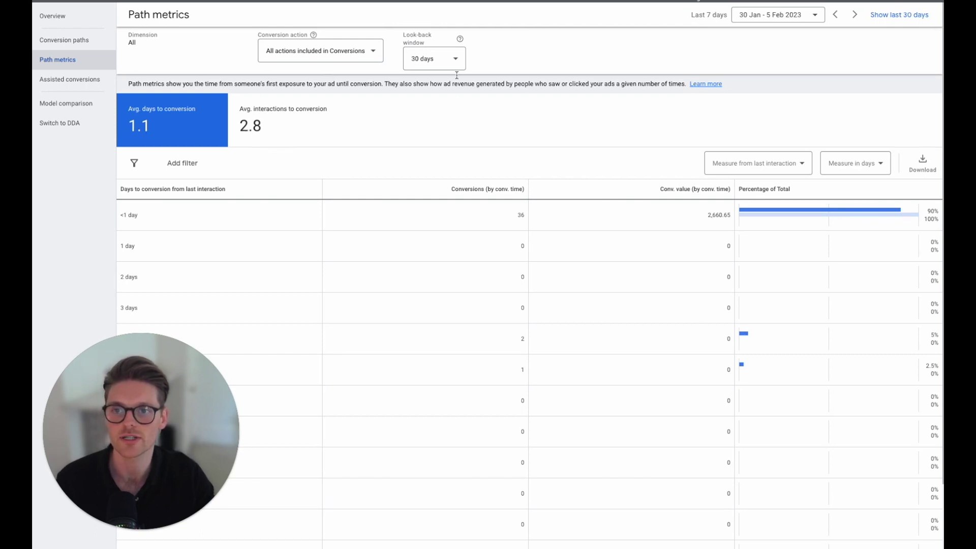
- Apply a 90-day look-back and last 90 days (8 Nov 2022 – 5 Feb 2023), measured from first interaction
left_click(447, 59)
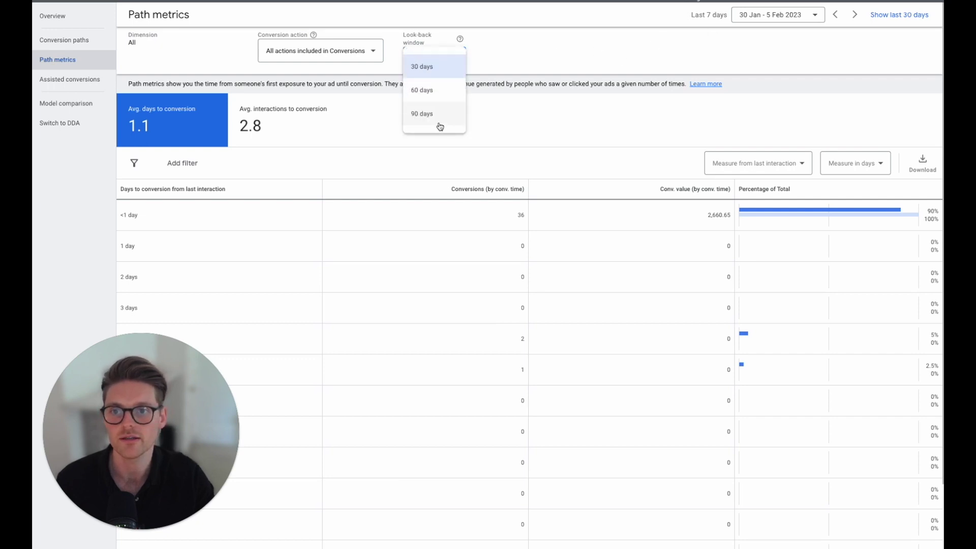
left_click(440, 123)
left_click(785, 17)
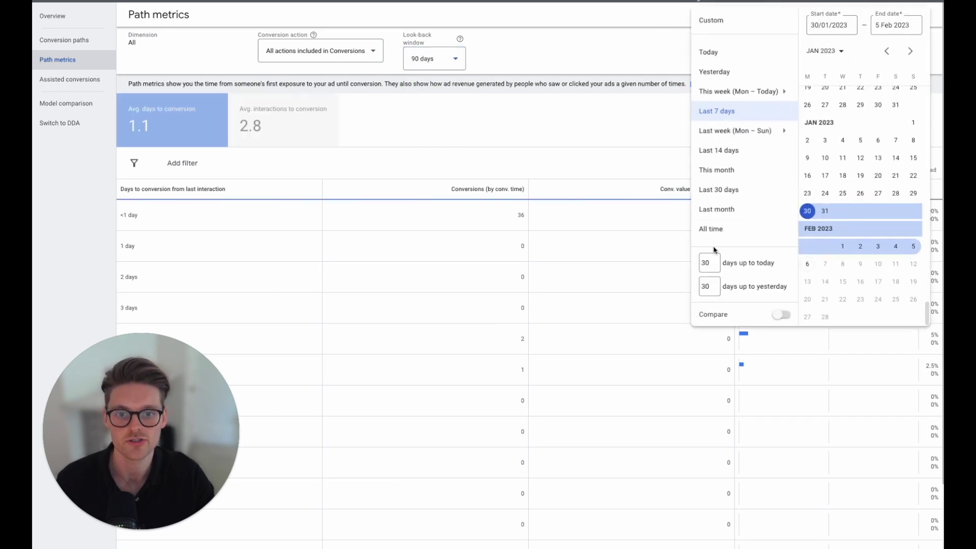
double_click(706, 286)
type("0")
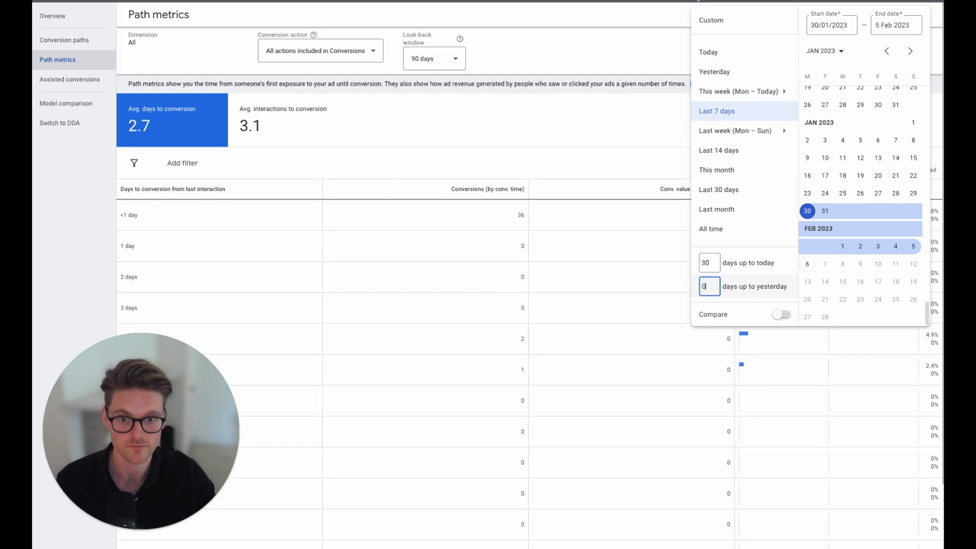
key("BackSpace")
type("90")
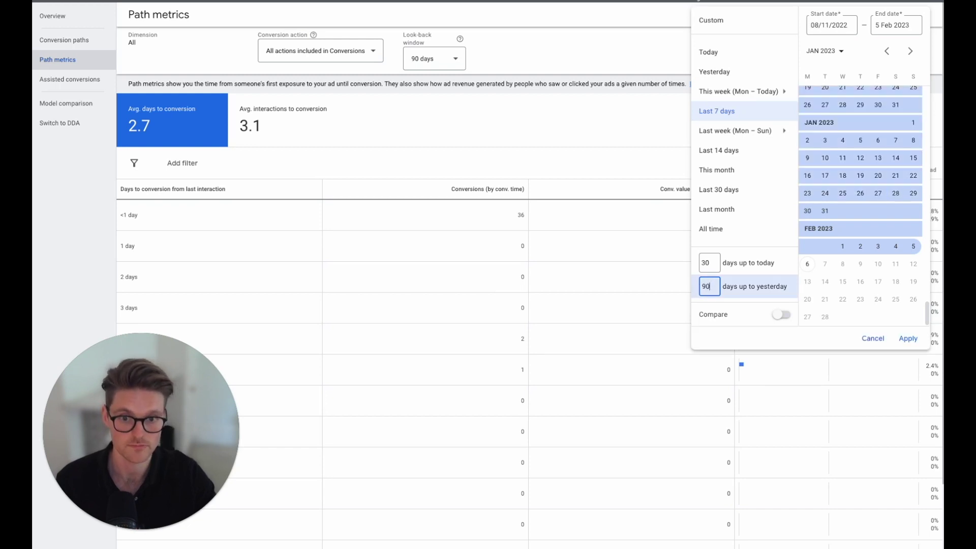
key("Return")
left_click(773, 163)
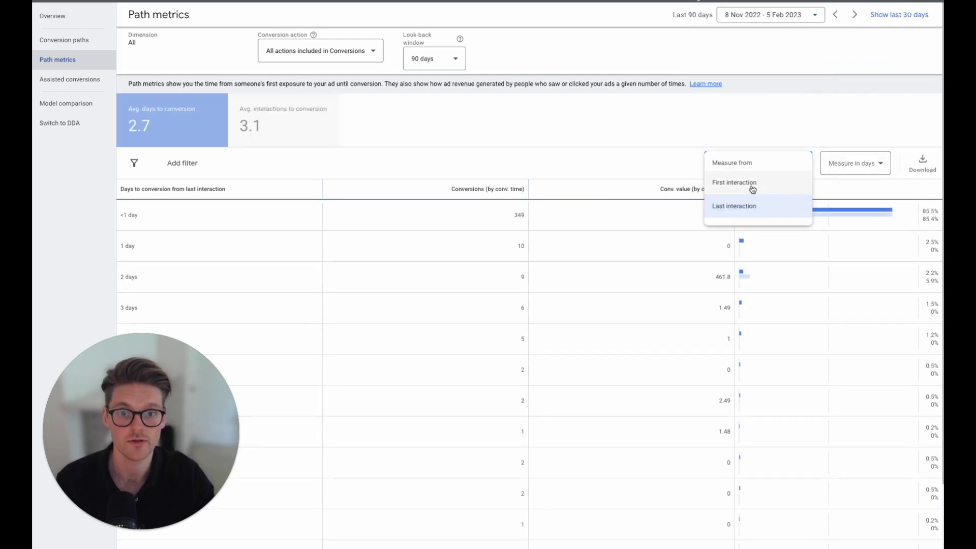
left_click(540, 146)
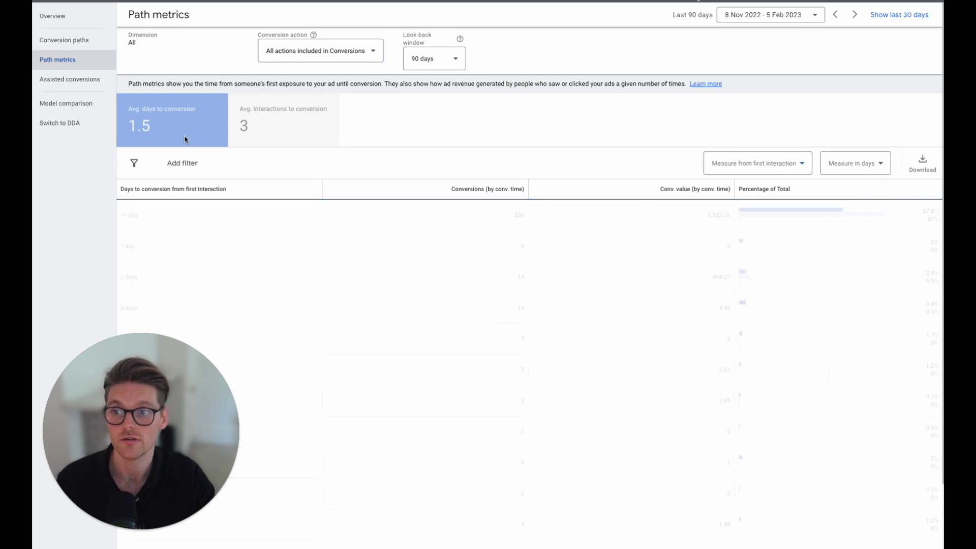